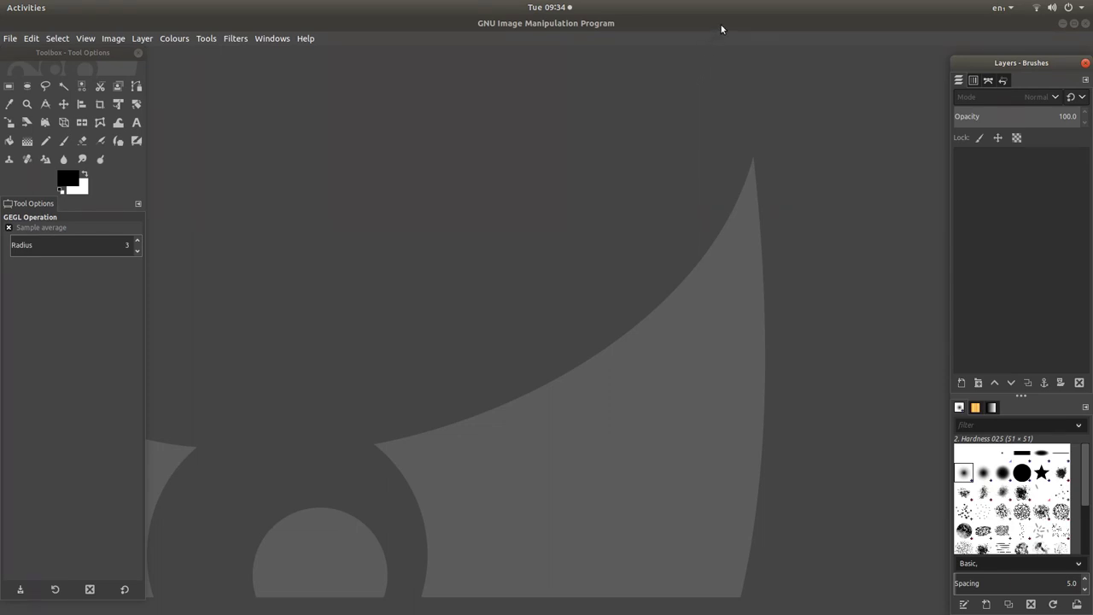
click(10, 40)
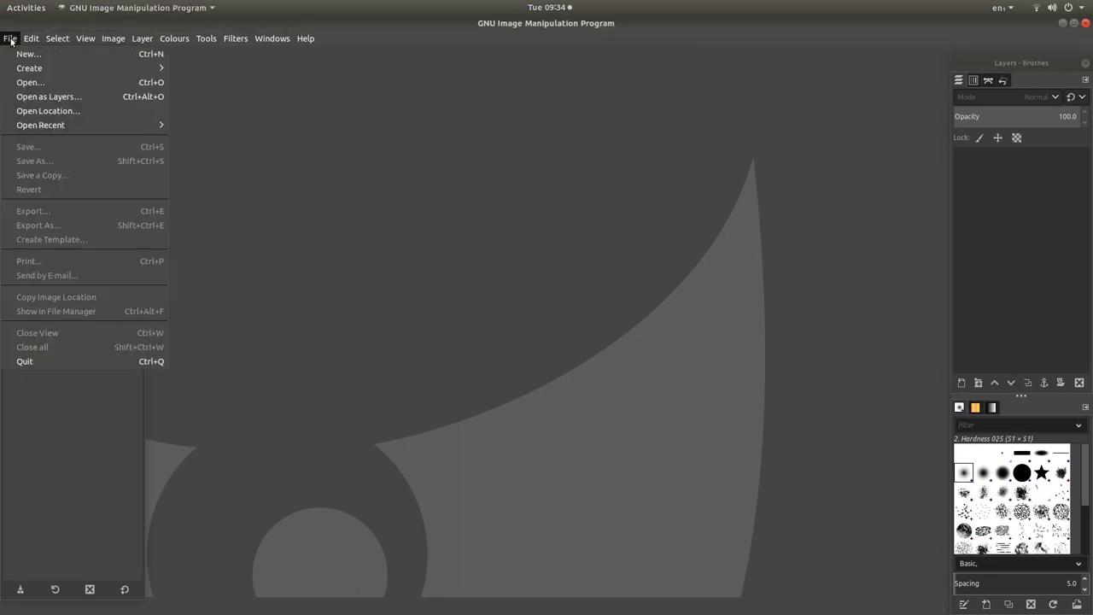
click(71, 86)
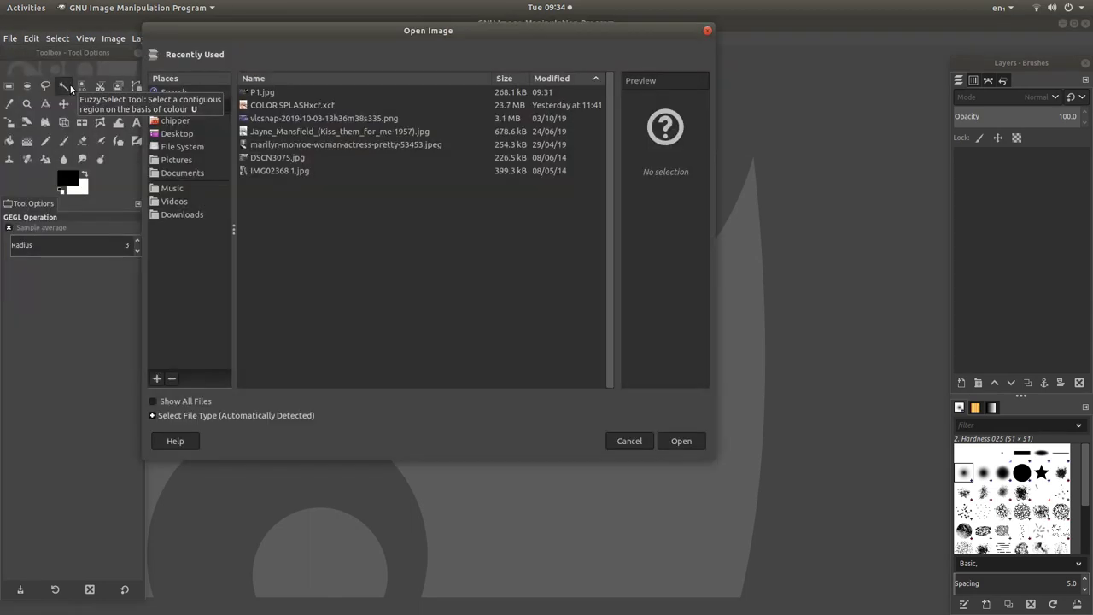
click(186, 161)
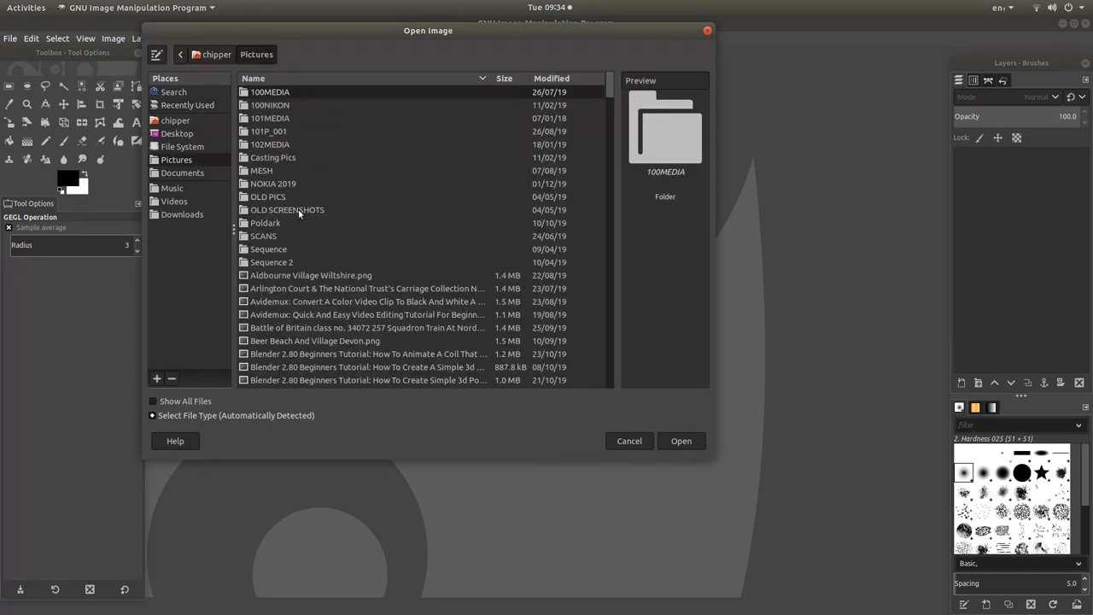
double_click(270, 222)
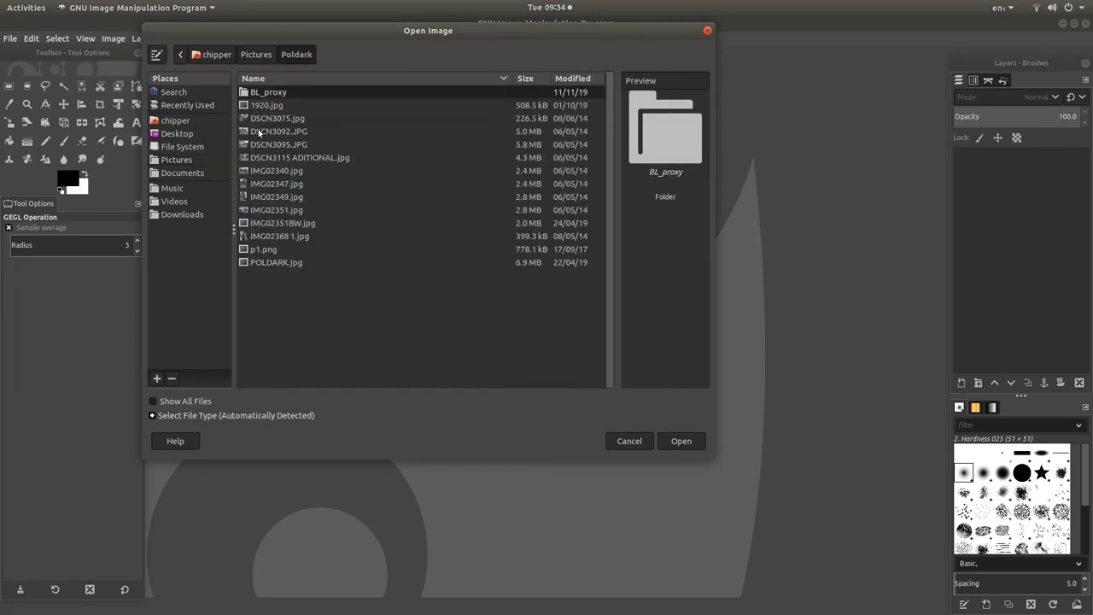
click(293, 132)
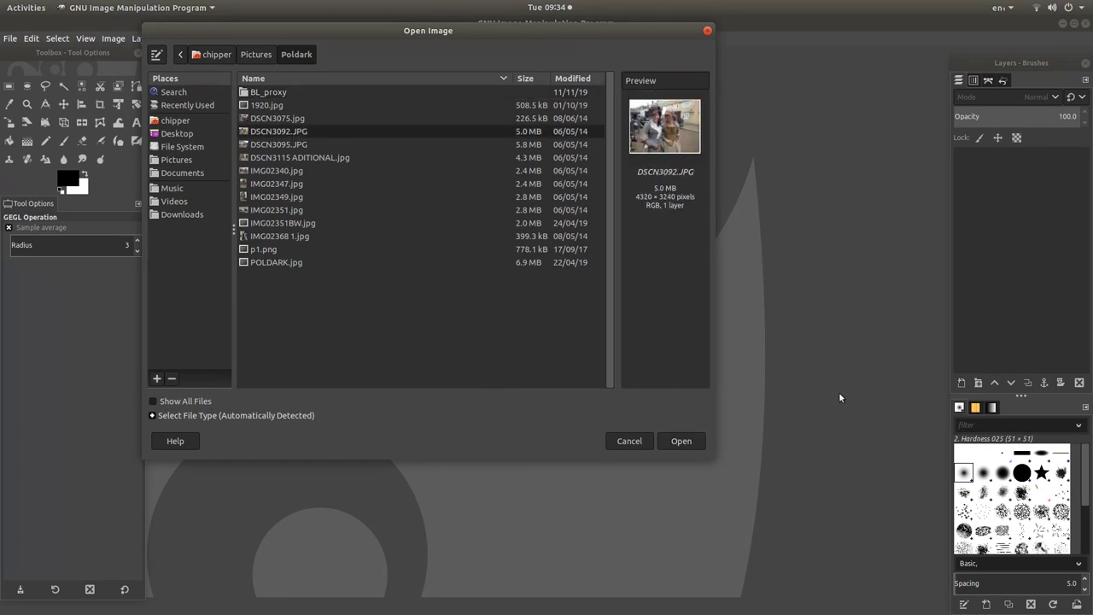
click(707, 32)
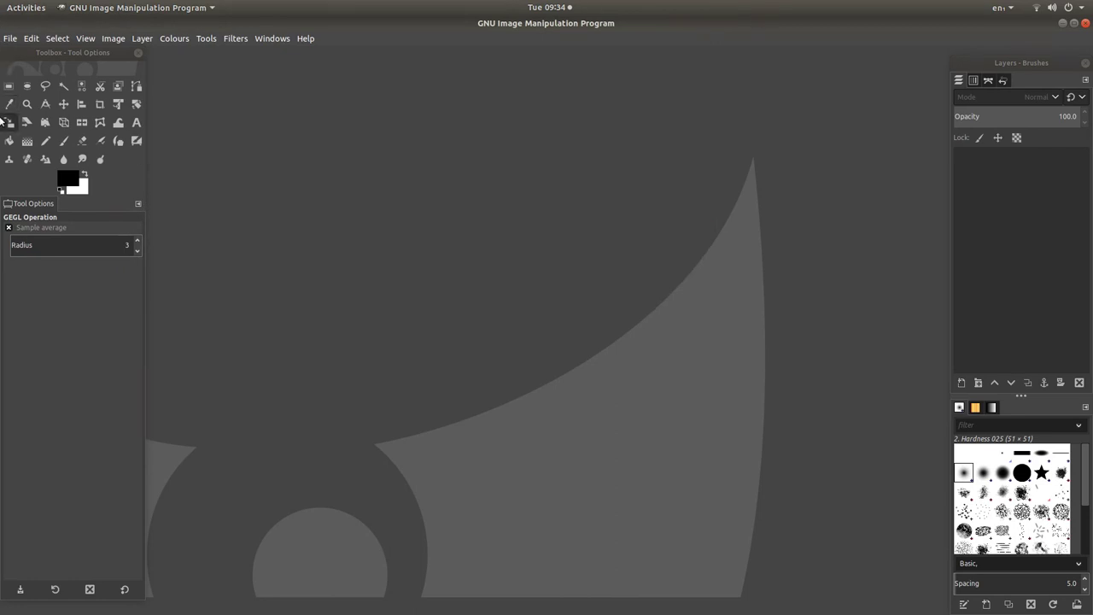
Open Files and select IMG02368 1.jpg in the Poldark pictures folder
mouse_move(2, 82)
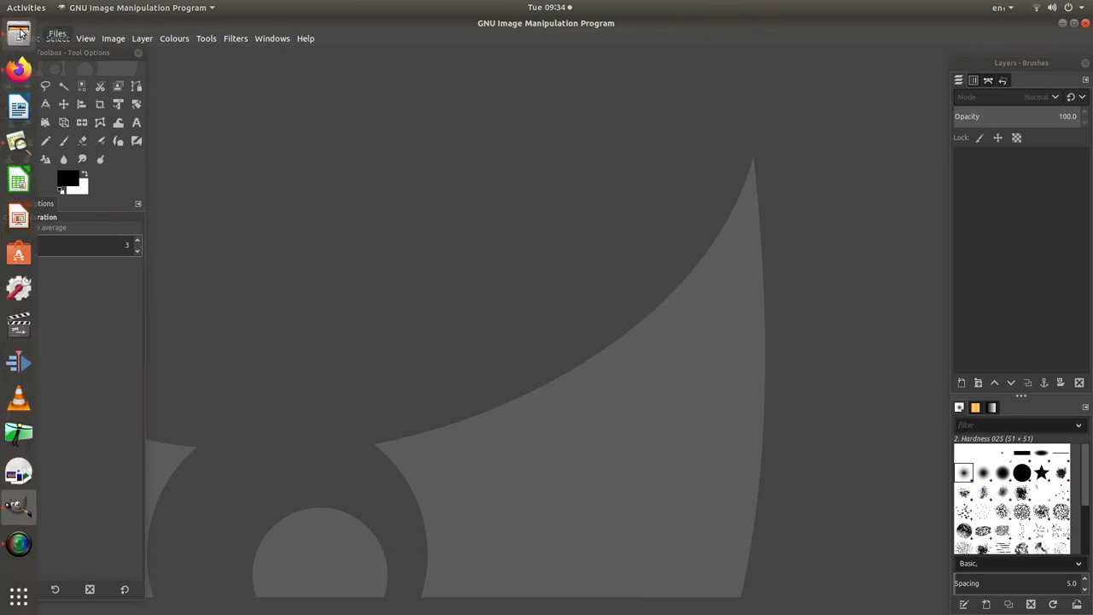
click(21, 34)
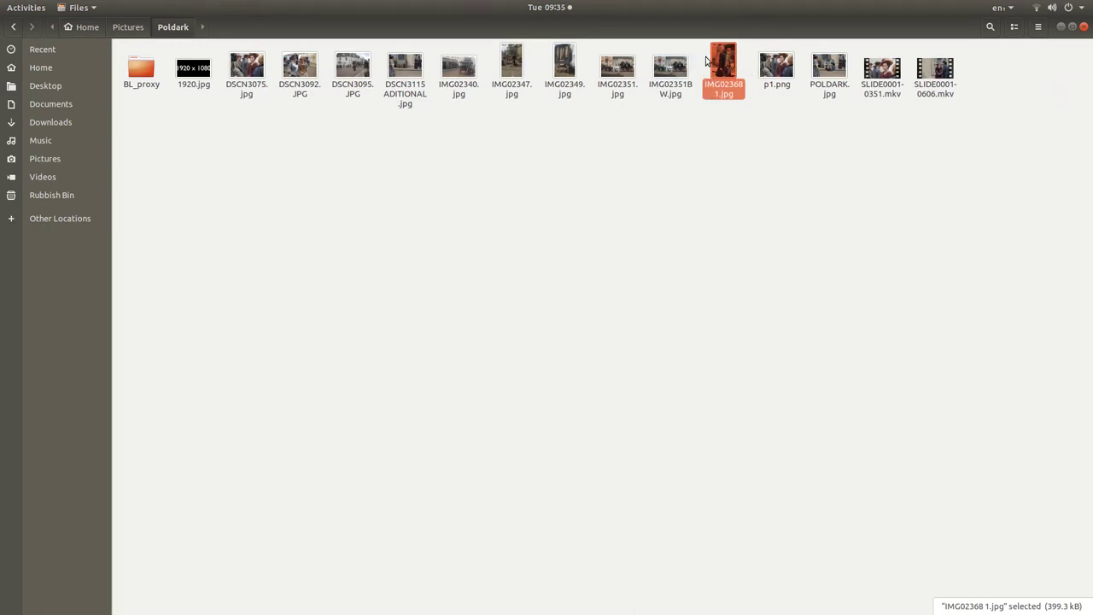
click(670, 67)
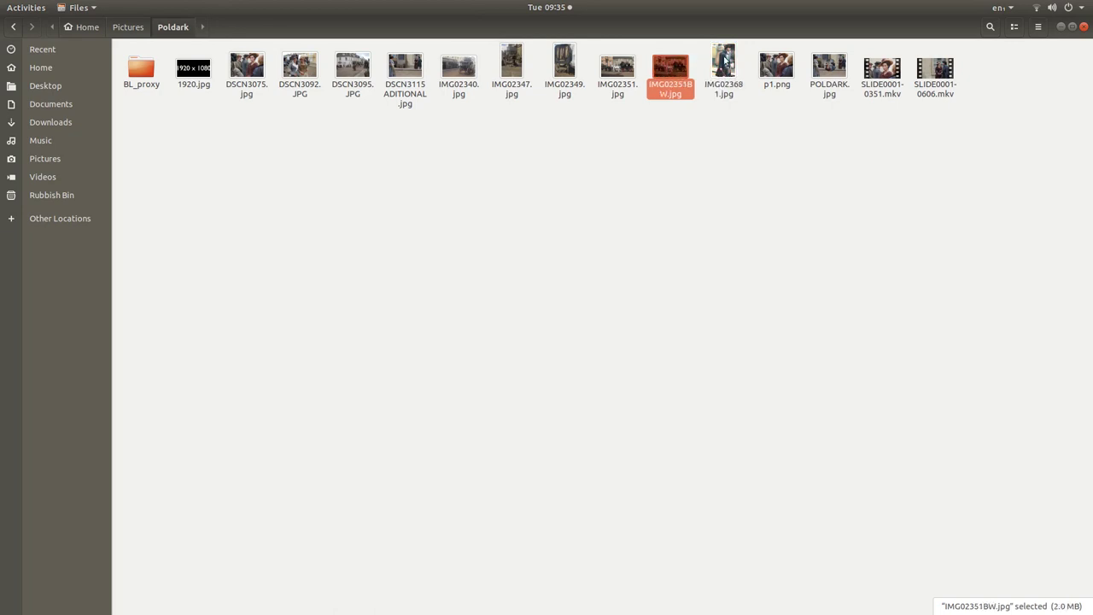
click(725, 59)
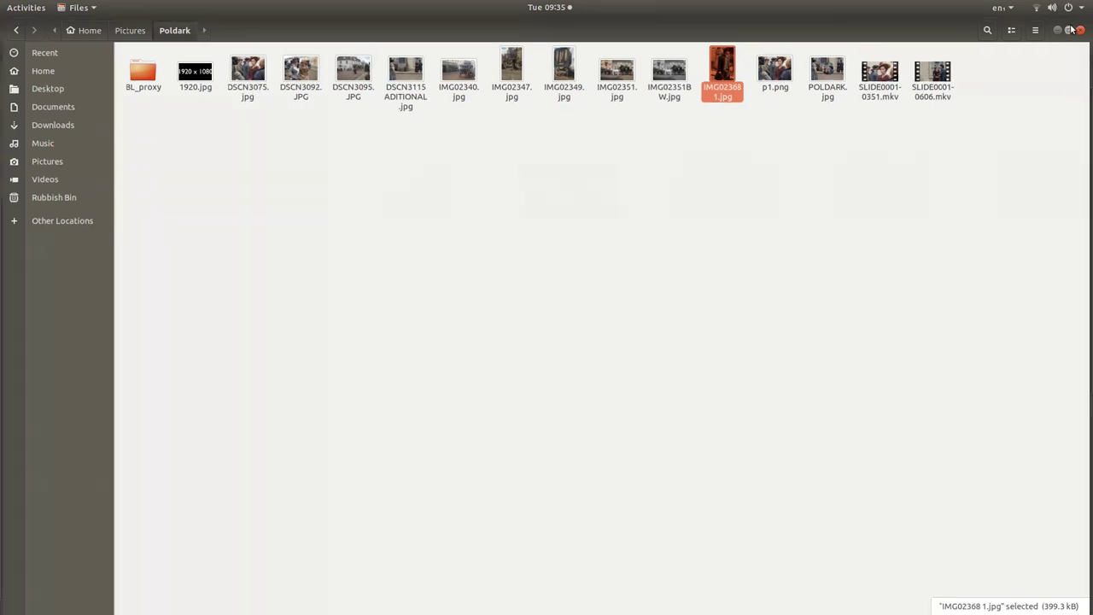
Shrink the Files window over GIMP and drag IMG02368 1.jpg into GIMP
click(1073, 27)
scroll(632, 579, down, 2)
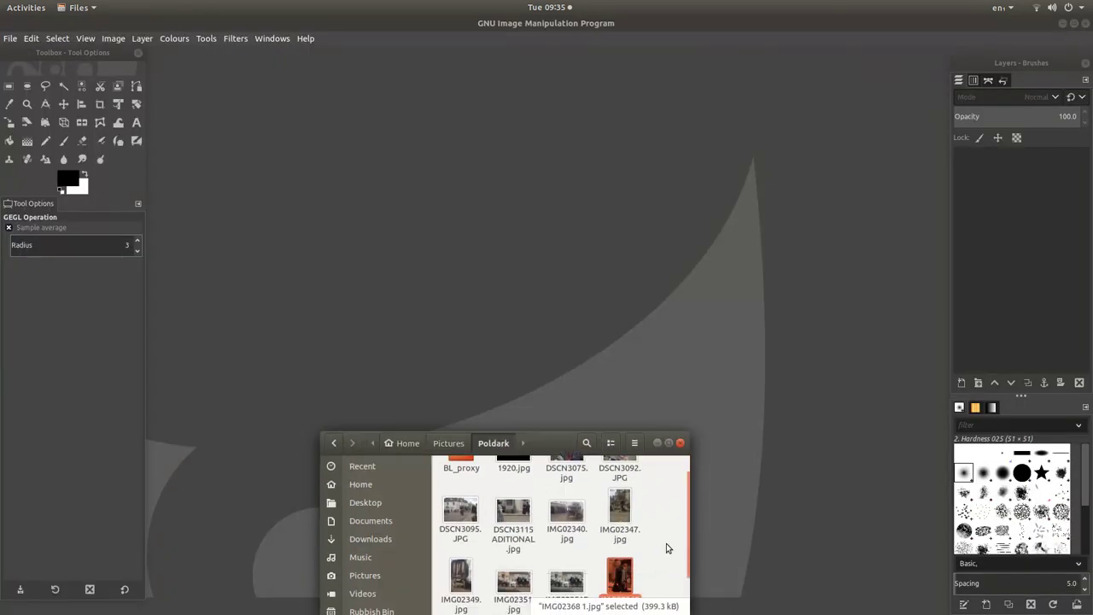
drag(624, 527, 546, 292)
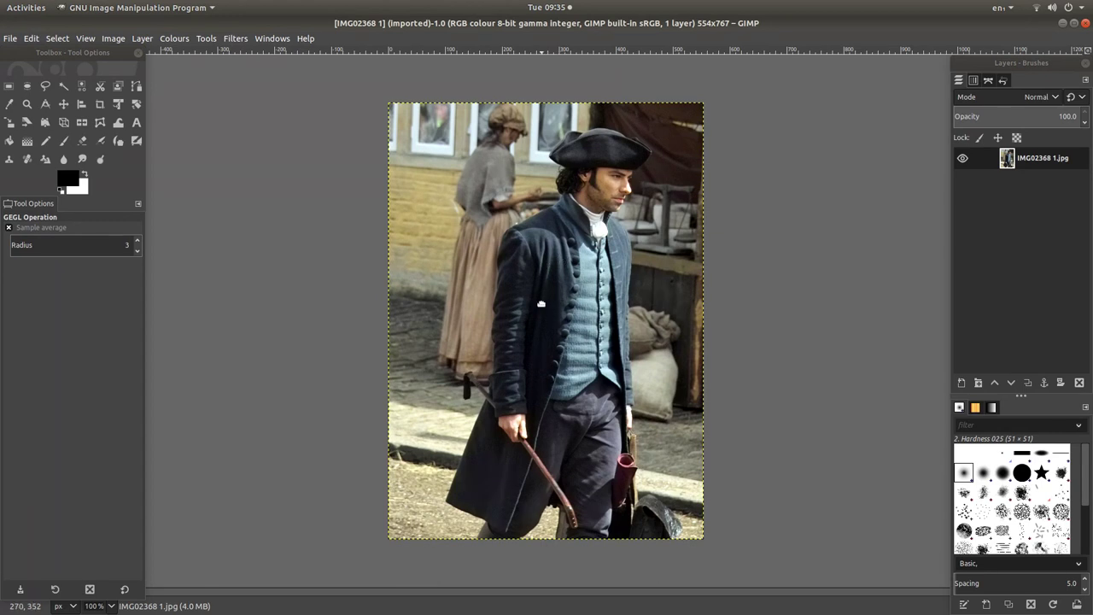
Pan the IMG02368 1.jpg photo on the canvas and zoom in to 150%
mouse_move(541, 303)
mouse_down()
mouse_move(575, 295)
mouse_move(545, 269)
mouse_move(501, 311)
mouse_move(530, 313)
mouse_up()
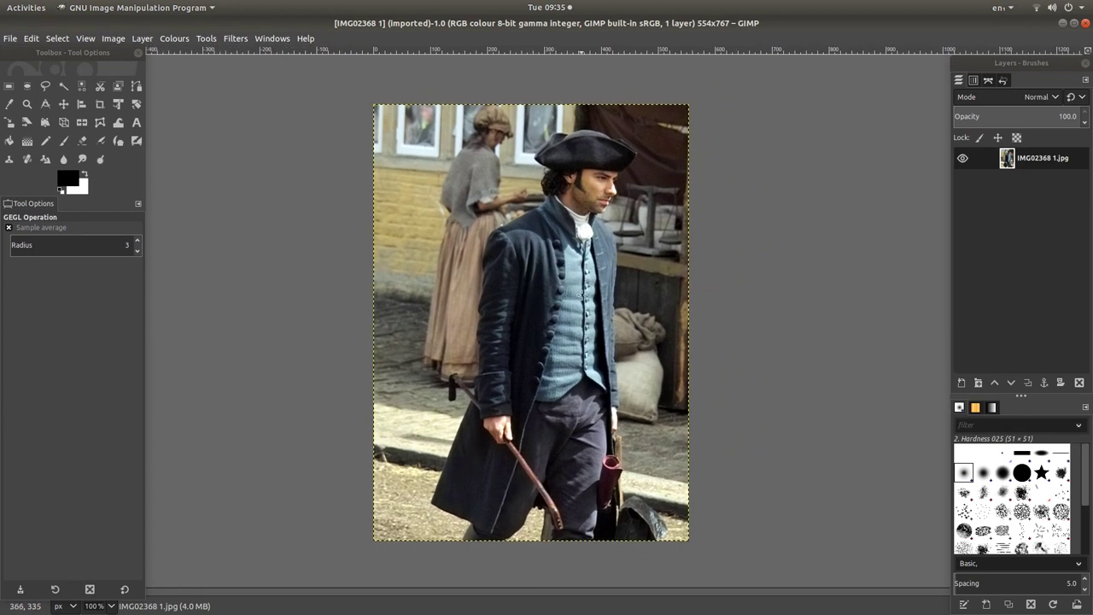
scroll(582, 297, up, 1)
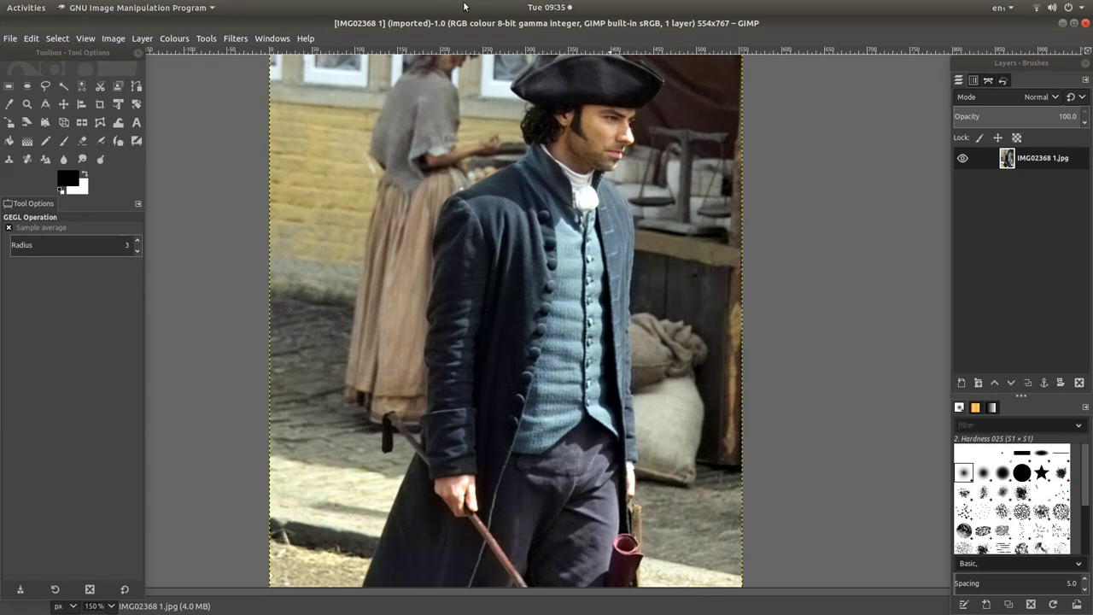
Try converting the photo to Greyscale mode, then undo it to restore RGB colour
click(114, 38)
mouse_move(179, 75)
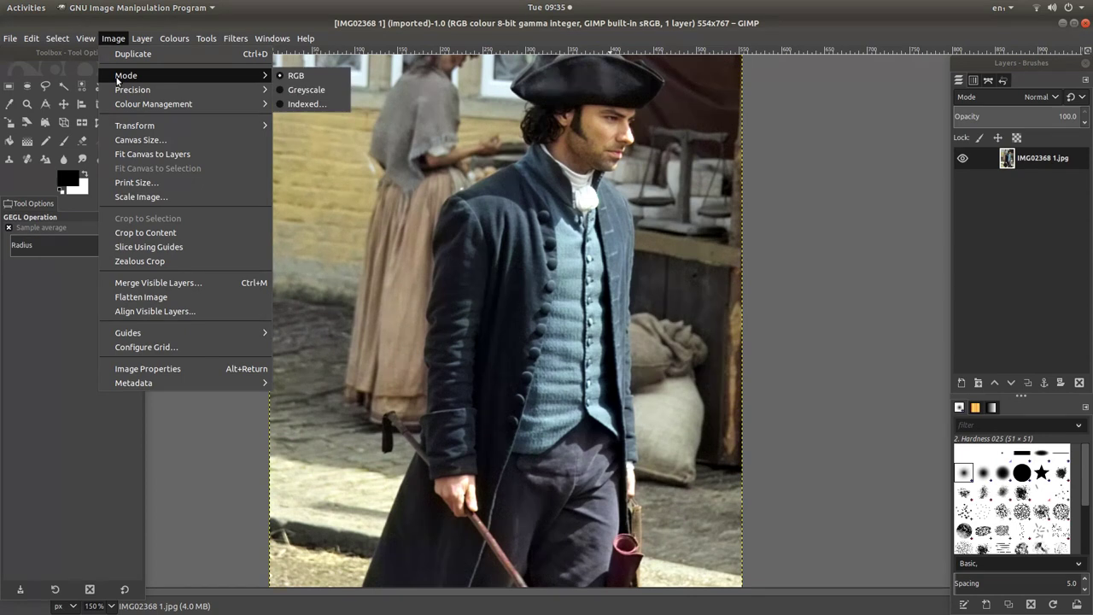
click(308, 92)
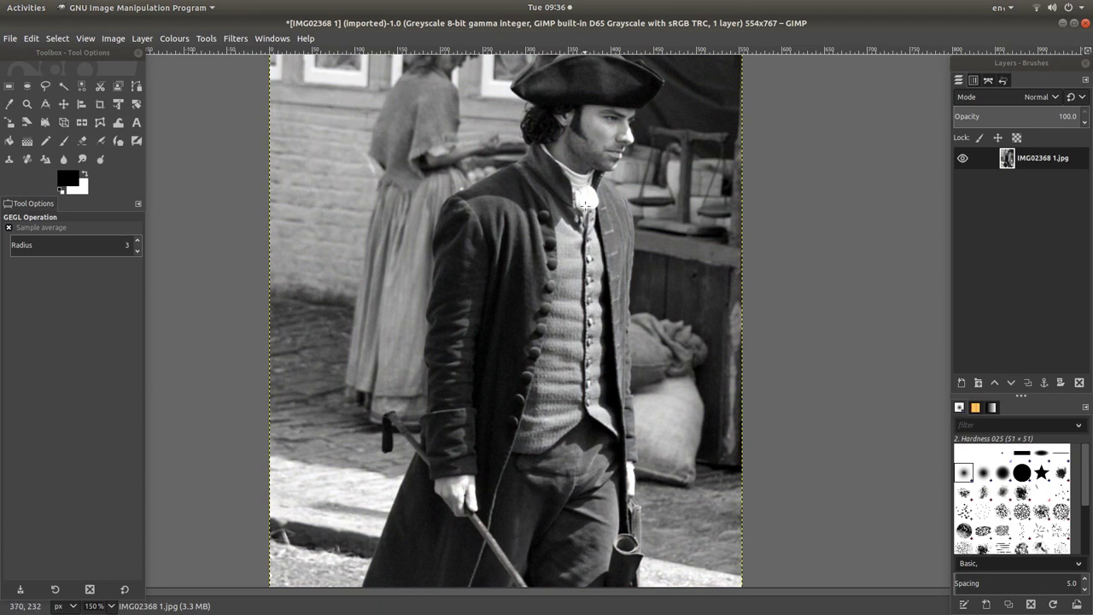
key(ctrl+z)
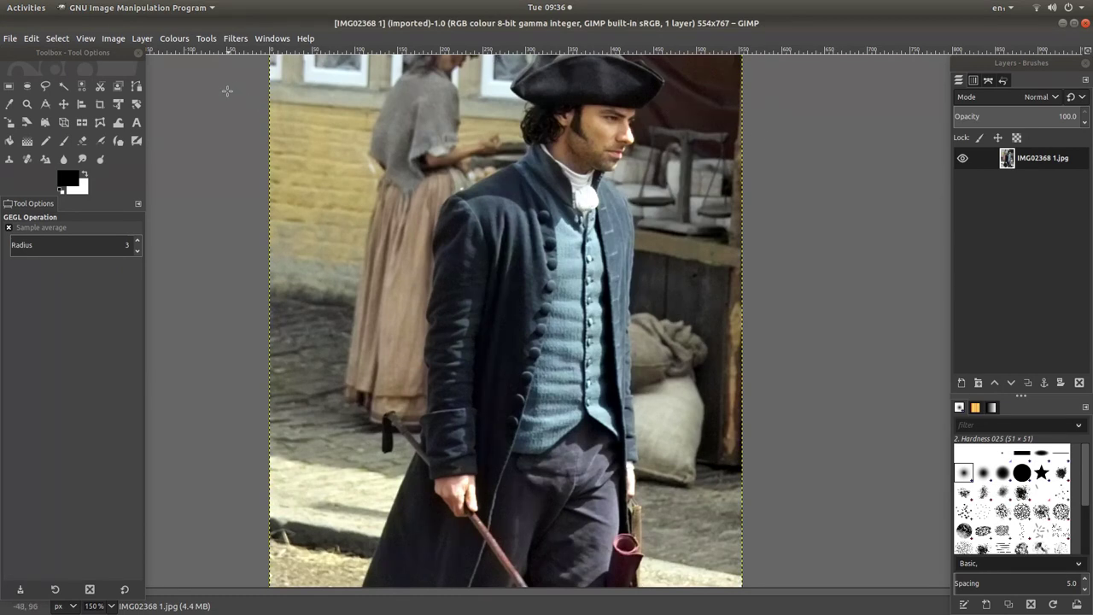
click(179, 39)
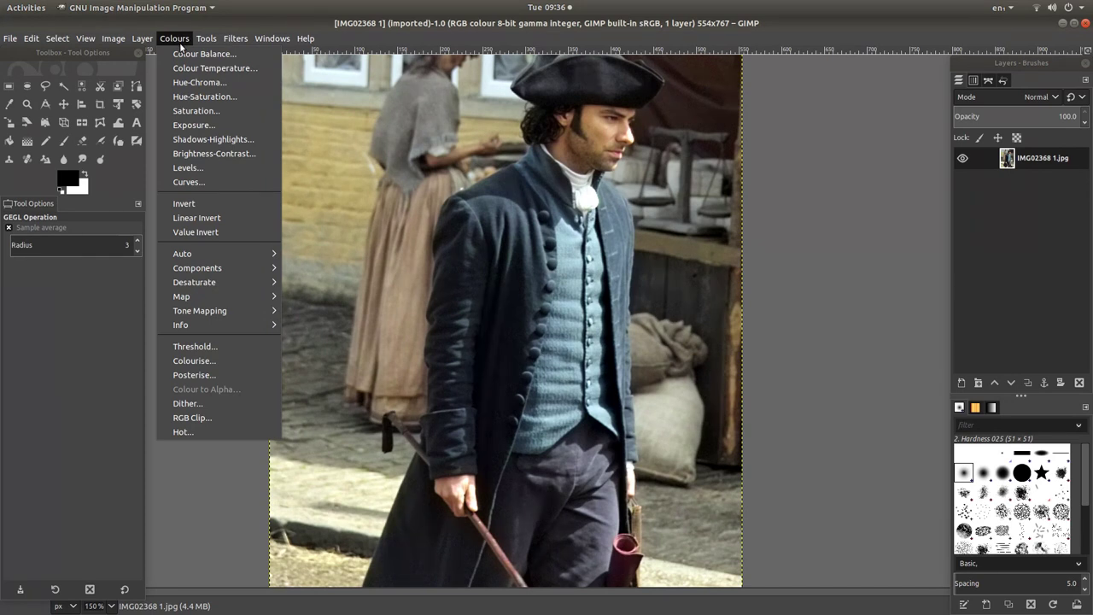
click(206, 112)
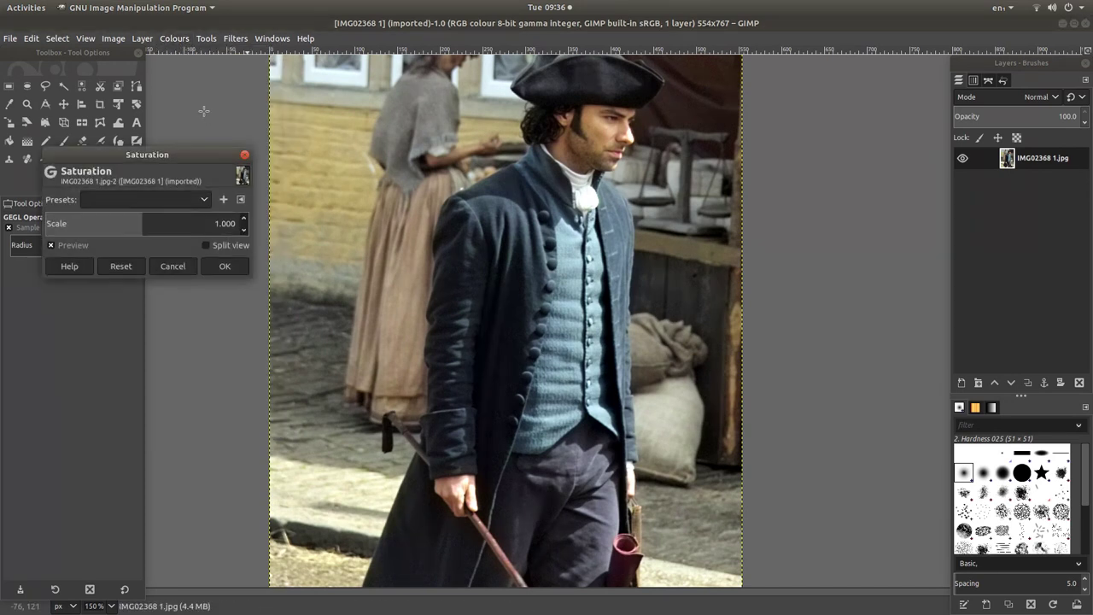
click(140, 225)
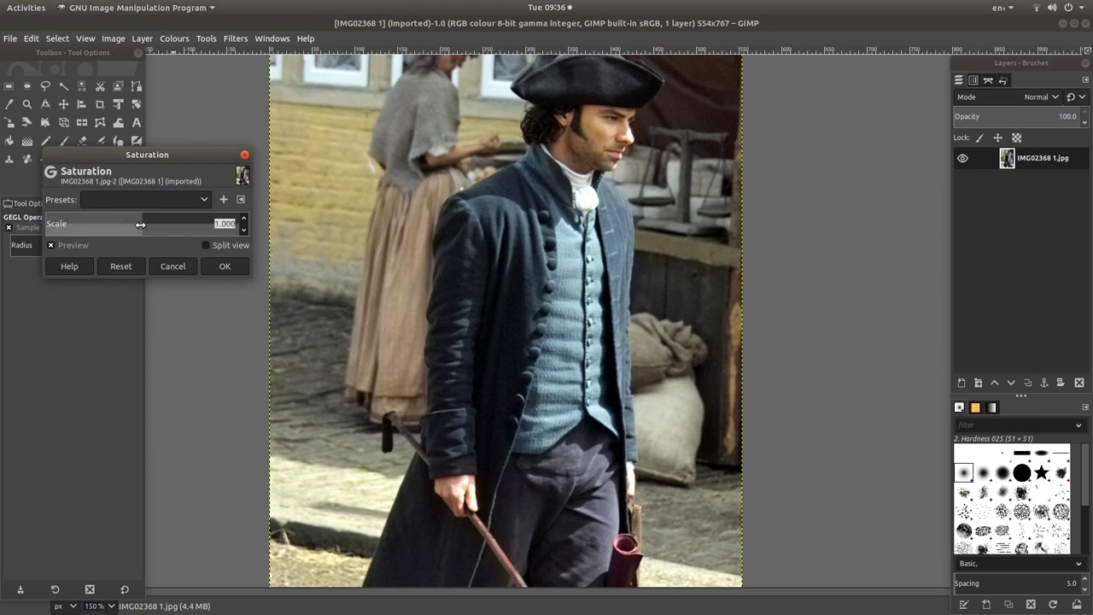
drag(140, 225, 40, 220)
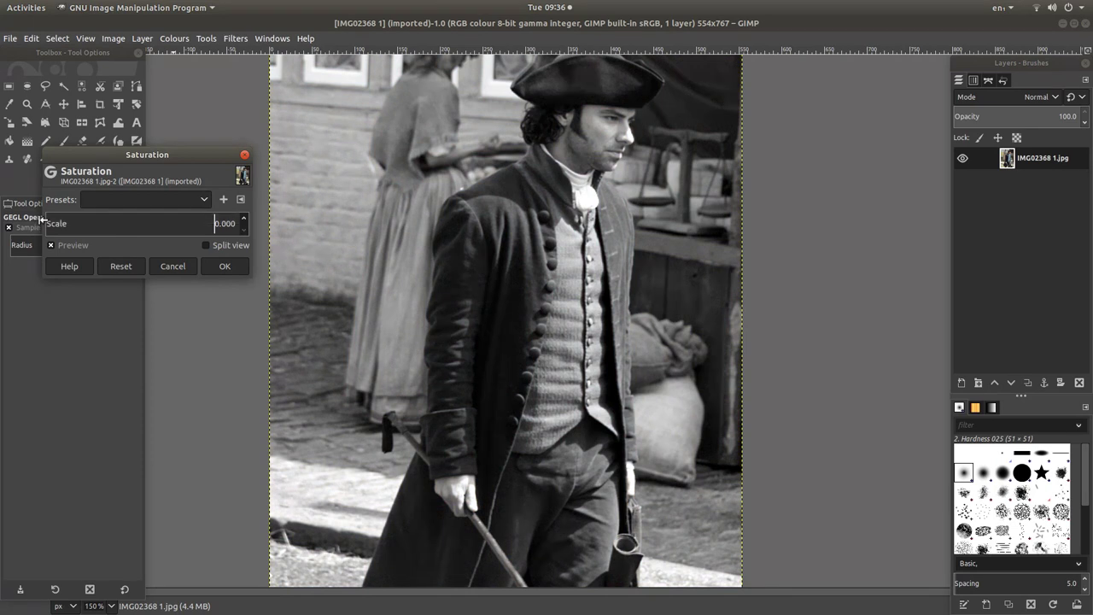
click(171, 266)
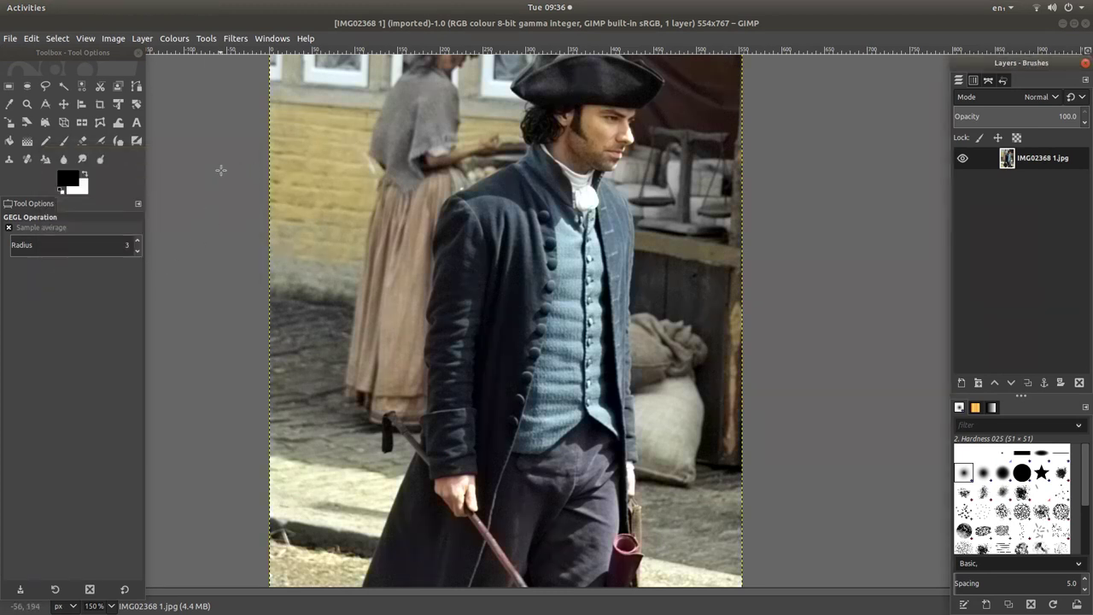
Open the Colours > Desaturate adjustment on the photo
click(174, 38)
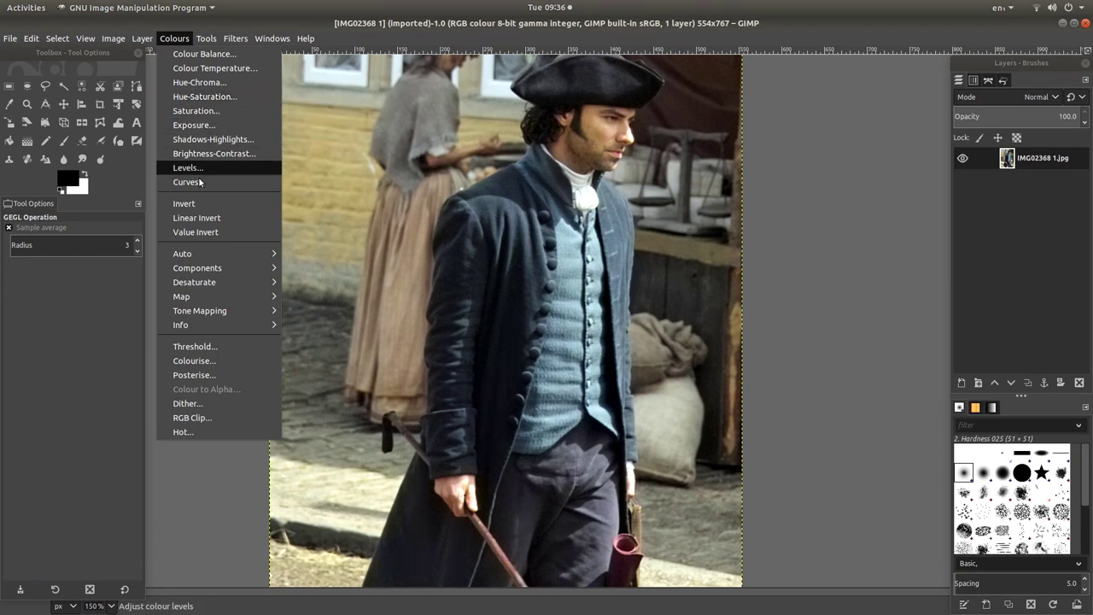
mouse_move(216, 289)
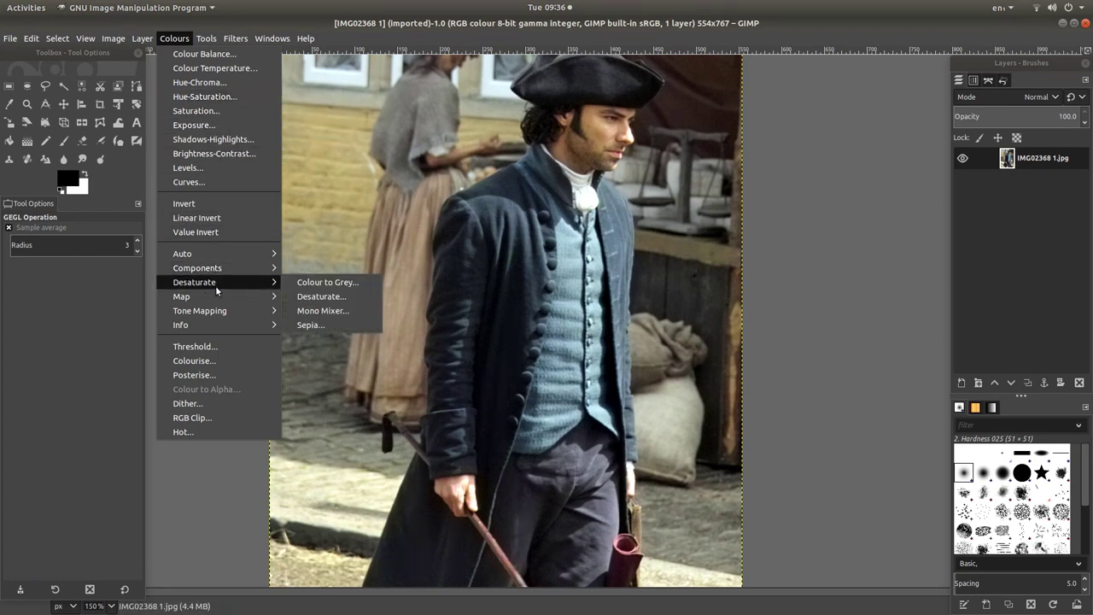
click(331, 294)
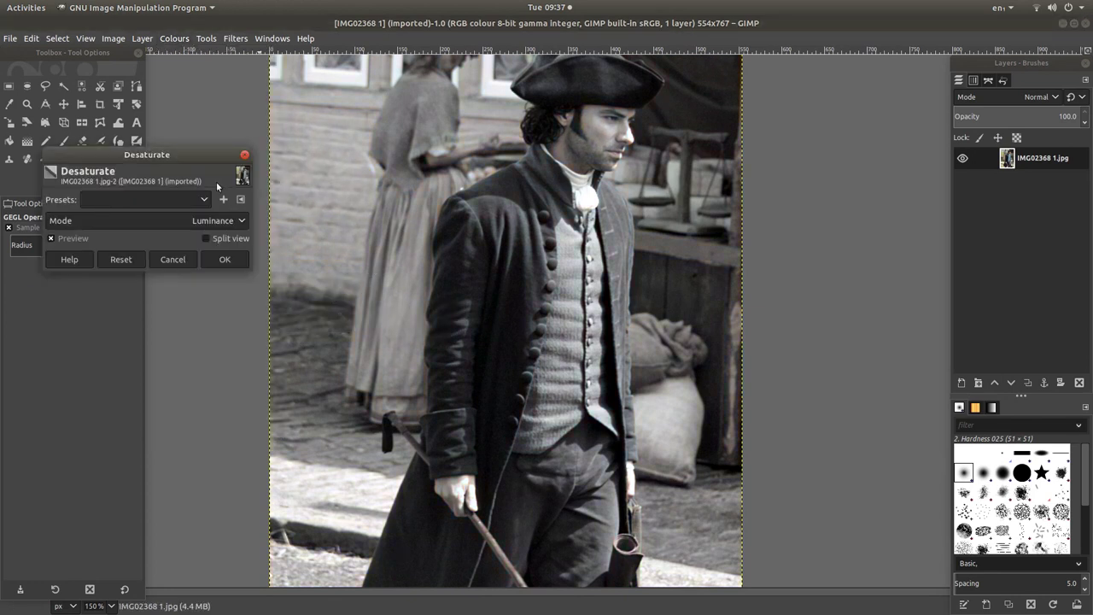
Preview the Luma, Lightness (HSL) and Average (HSI Intensity) desaturation modes
click(243, 221)
click(123, 238)
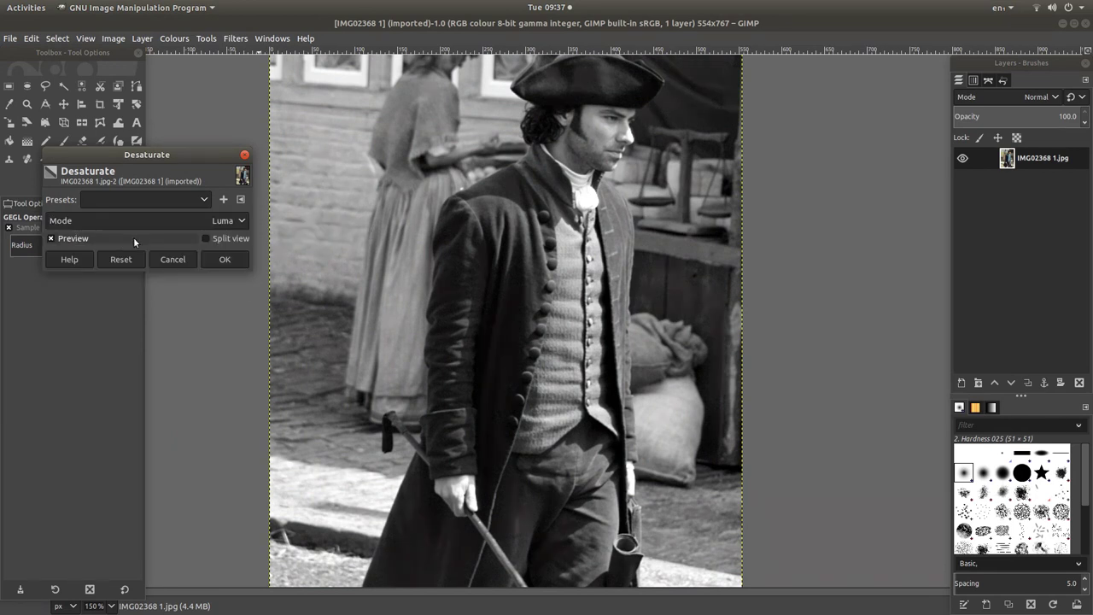
click(228, 220)
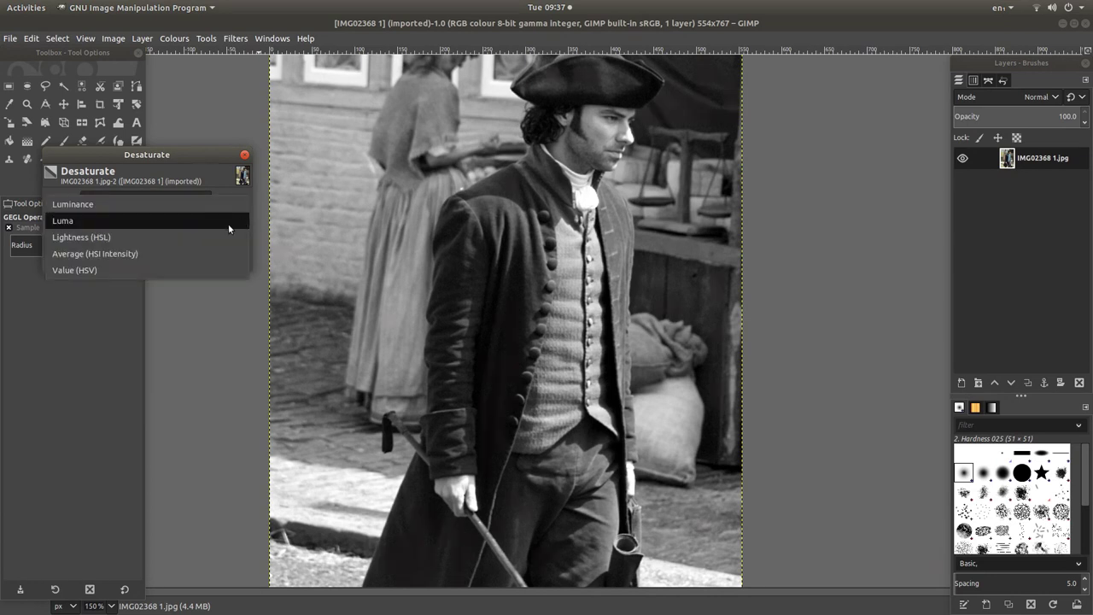
click(111, 240)
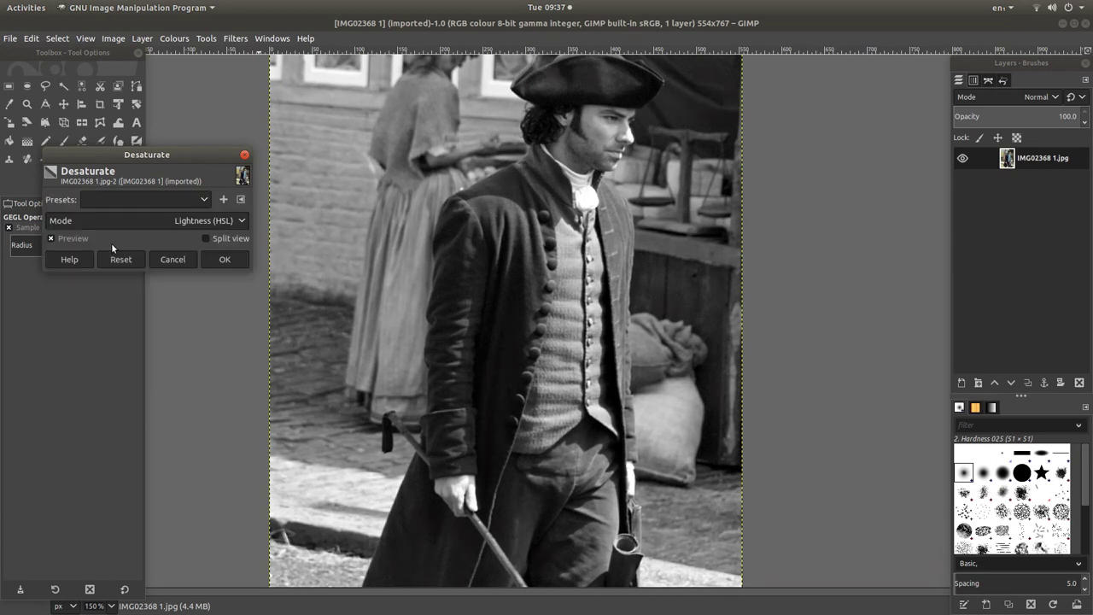
click(241, 220)
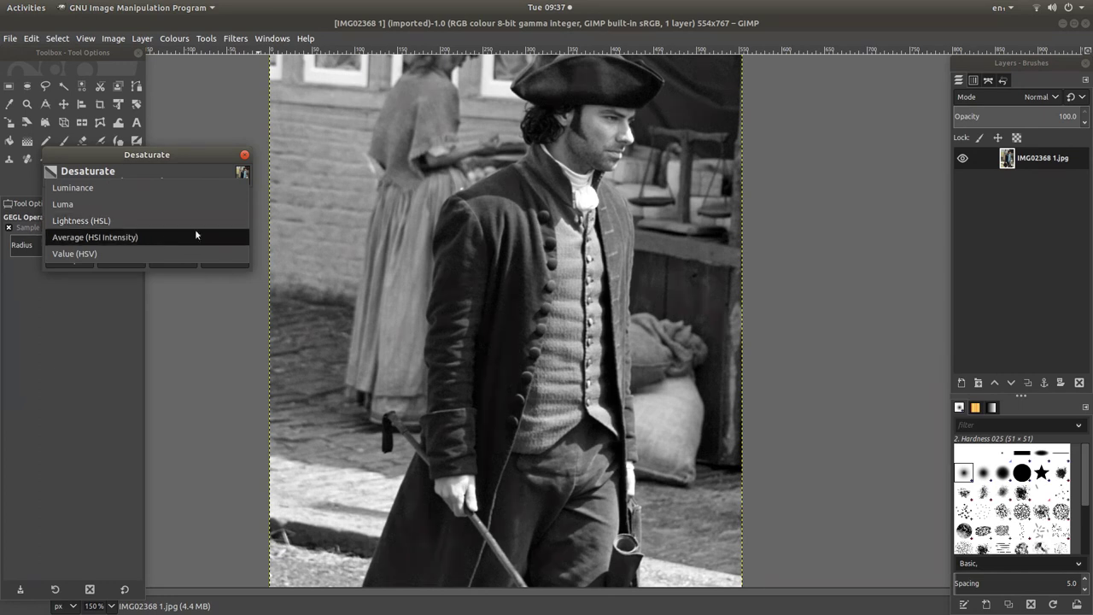
click(136, 242)
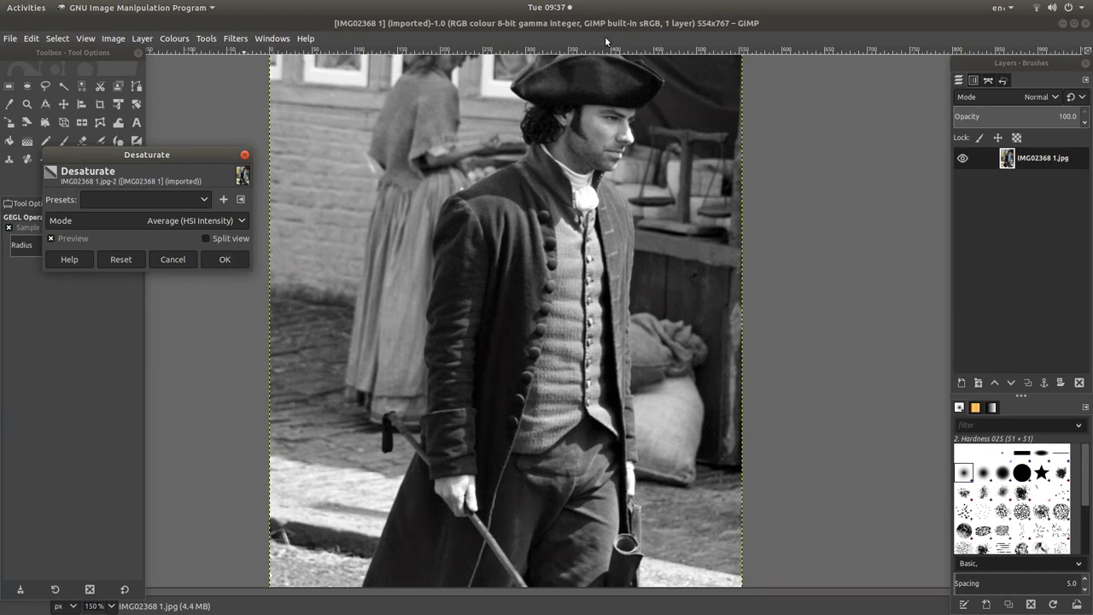
Cancel the desaturation and switch the image mode to Greyscale
click(173, 259)
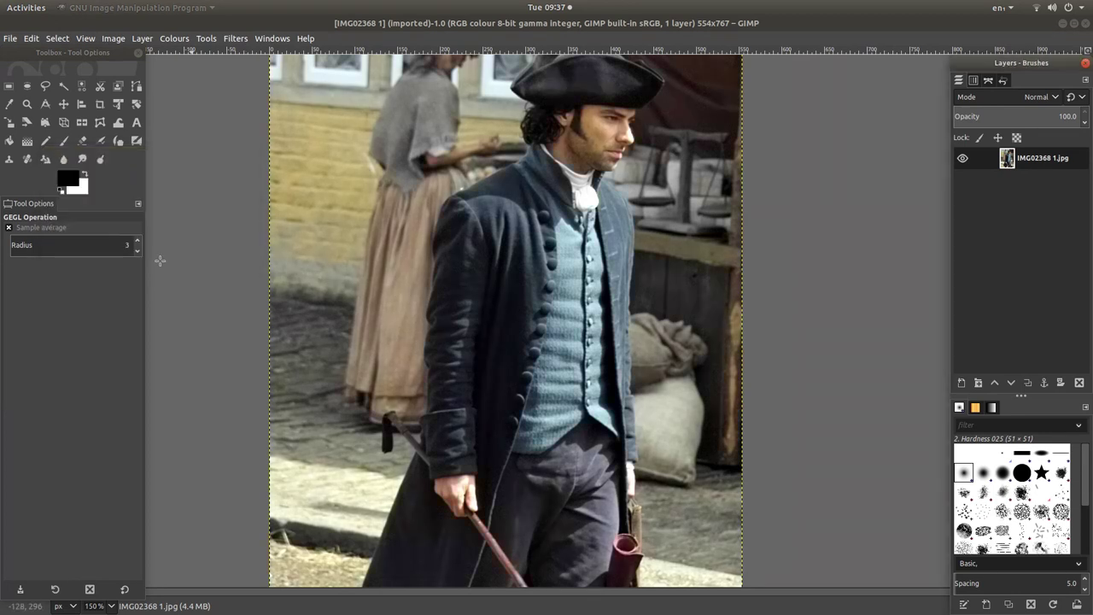
click(112, 38)
mouse_move(128, 78)
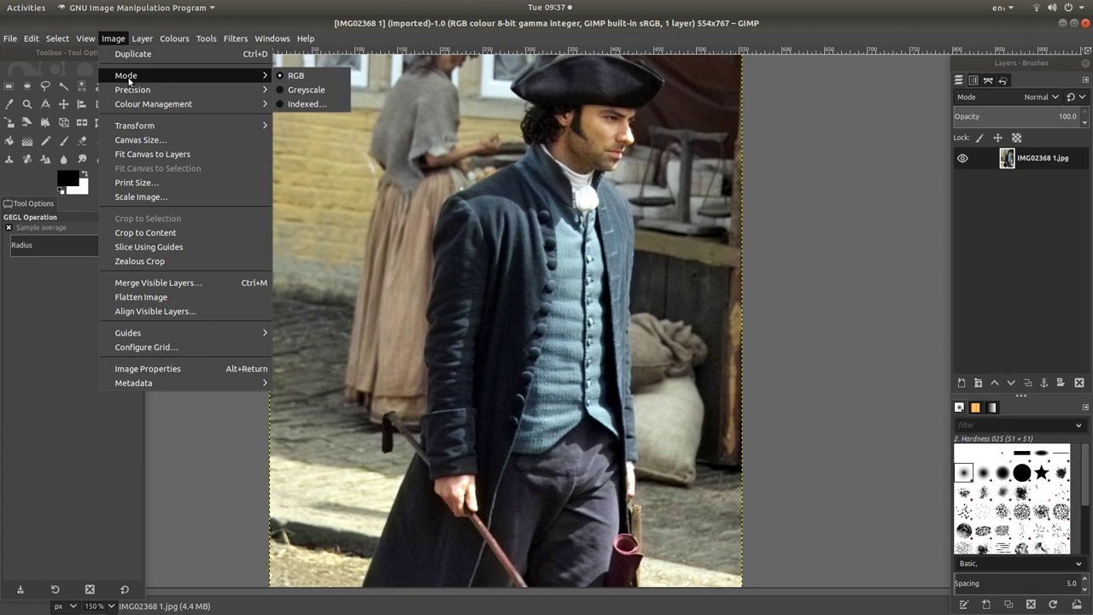
click(307, 89)
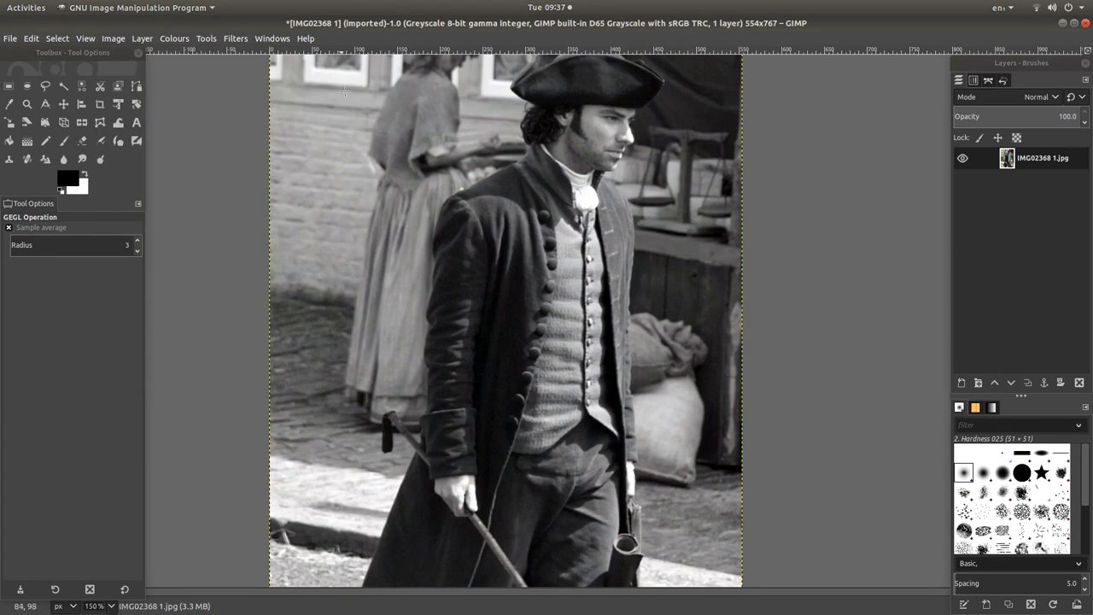
Start Export As with file name POLDARK and Desktop as the destination folder
click(10, 39)
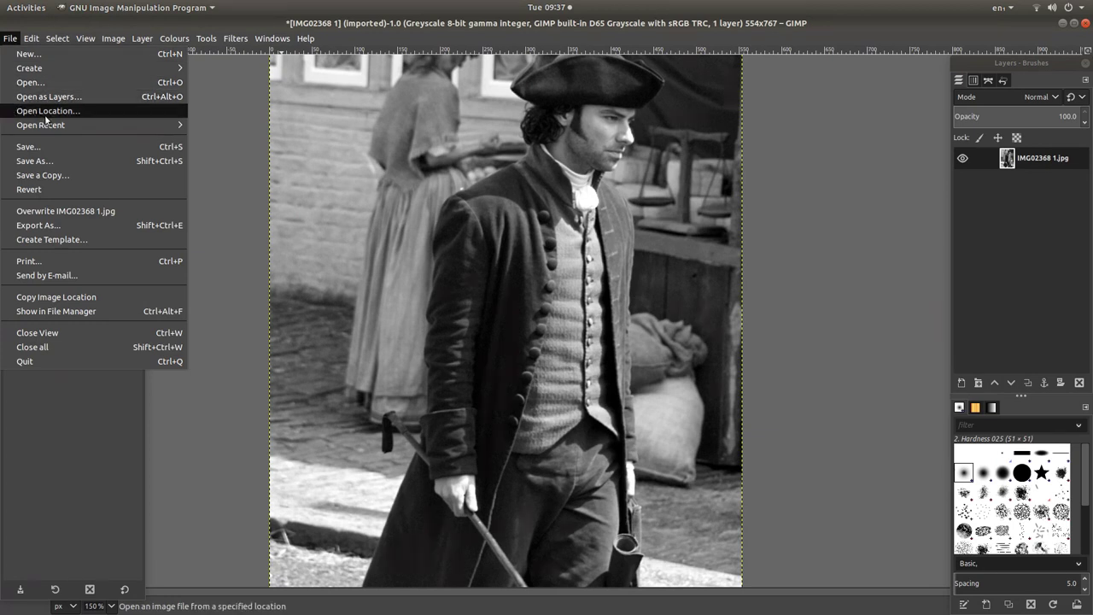
click(76, 227)
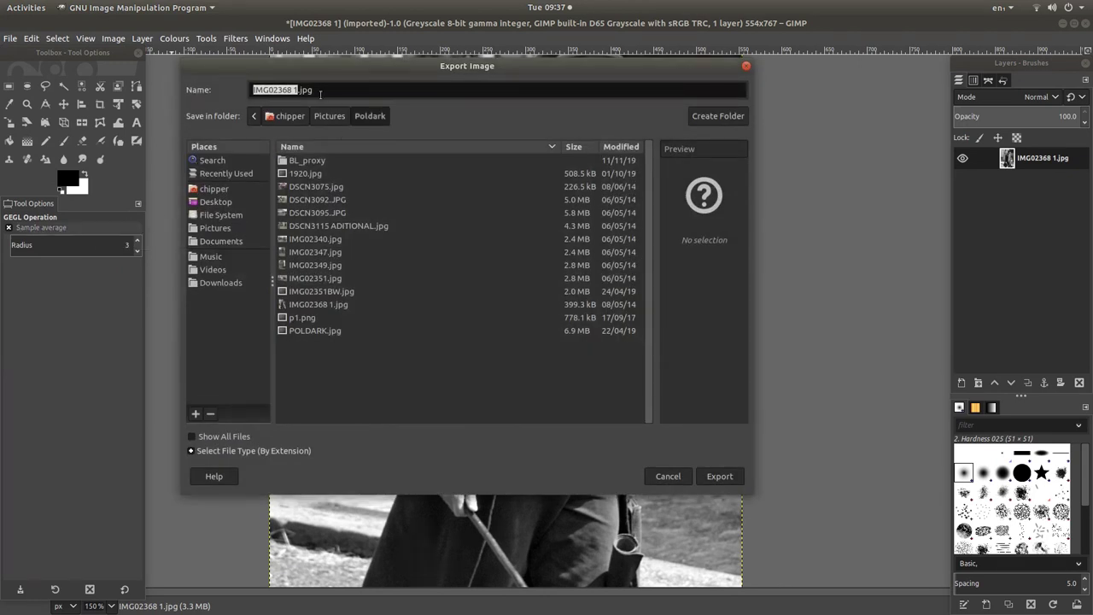
drag(322, 93, 248, 86)
text(POLDARK)
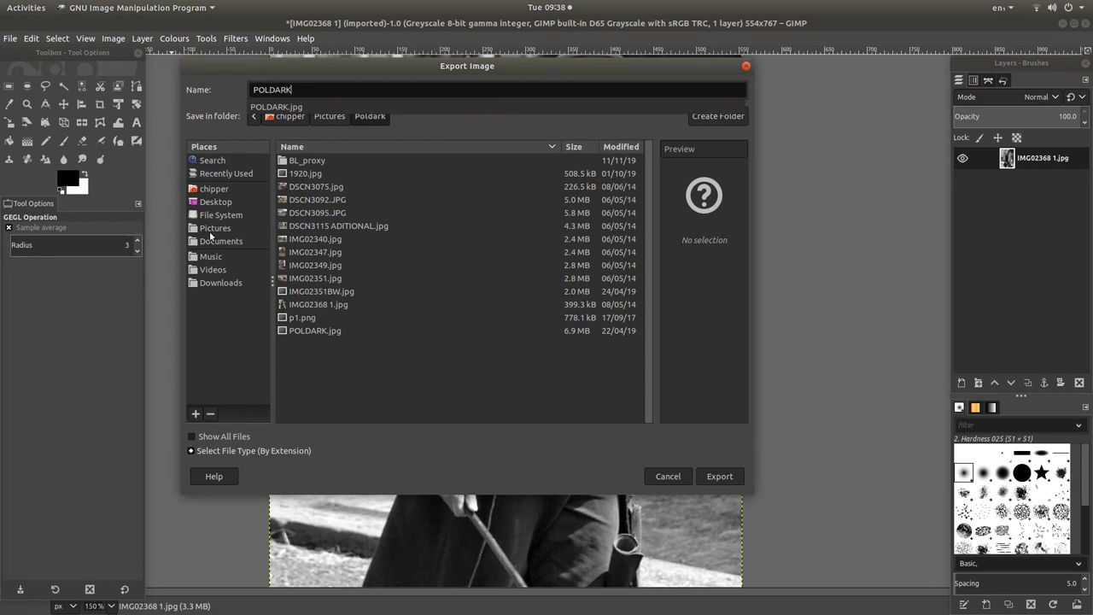
click(215, 202)
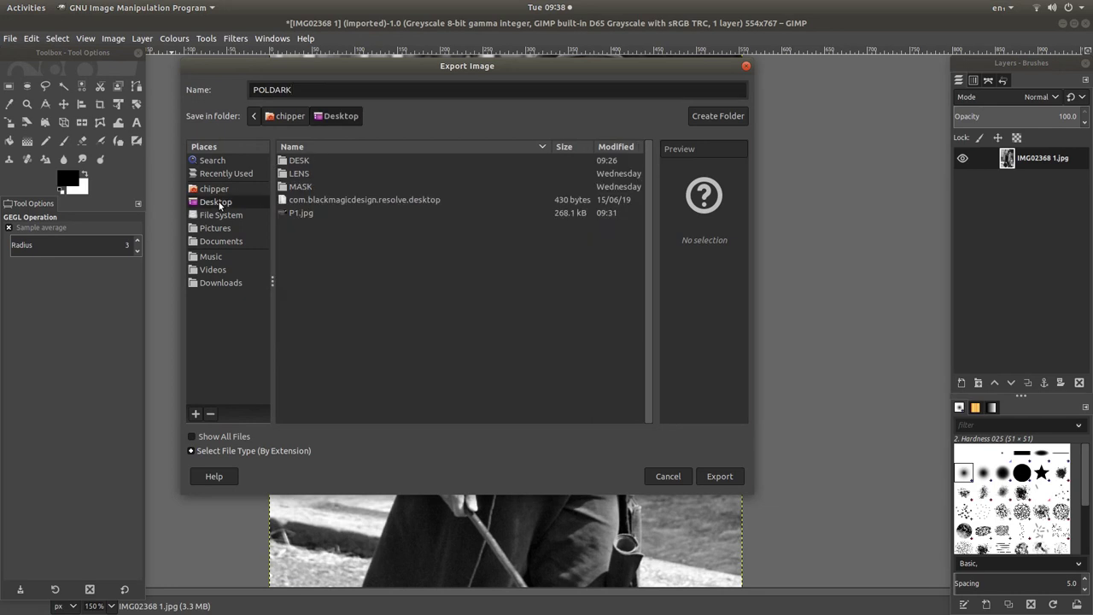
Choose JPEG image as the export file type, making the name POLDARK.jpg
click(263, 451)
scroll(229, 393, down, 3)
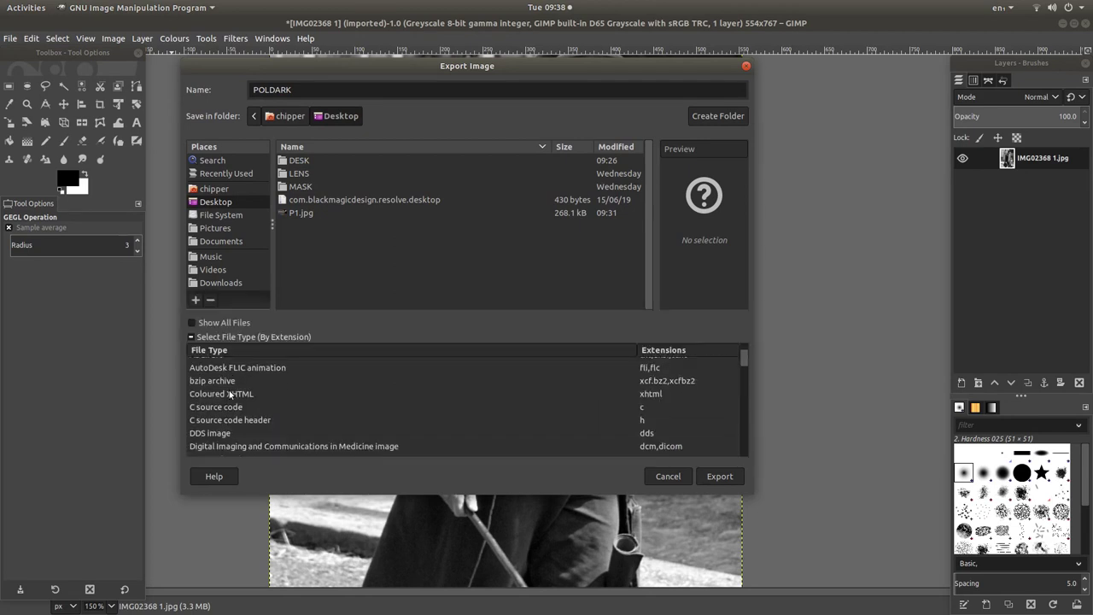
scroll(229, 394, down, 5)
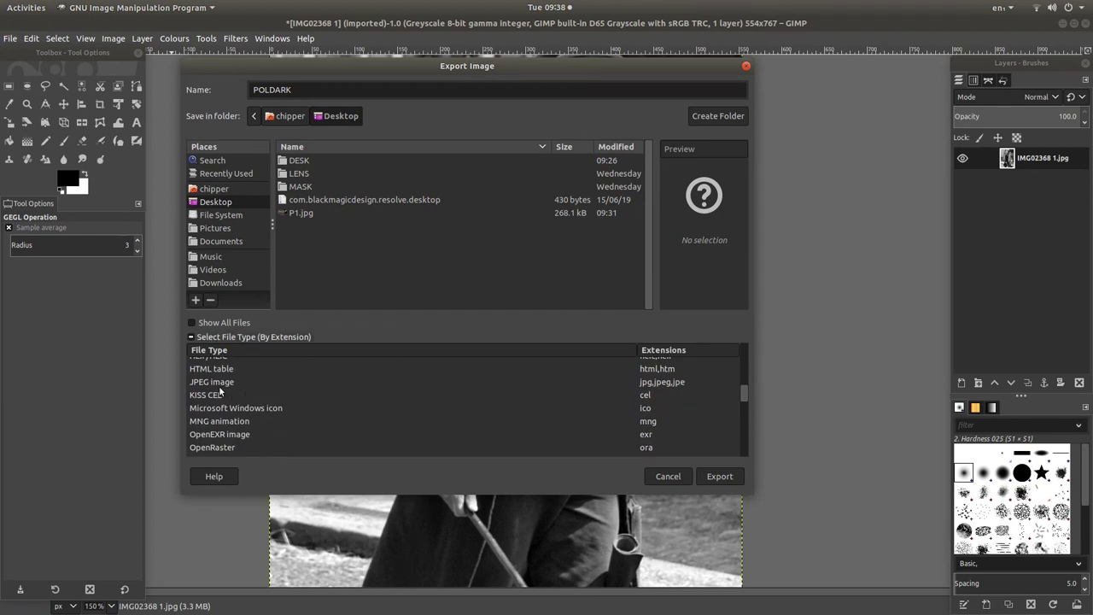
click(212, 382)
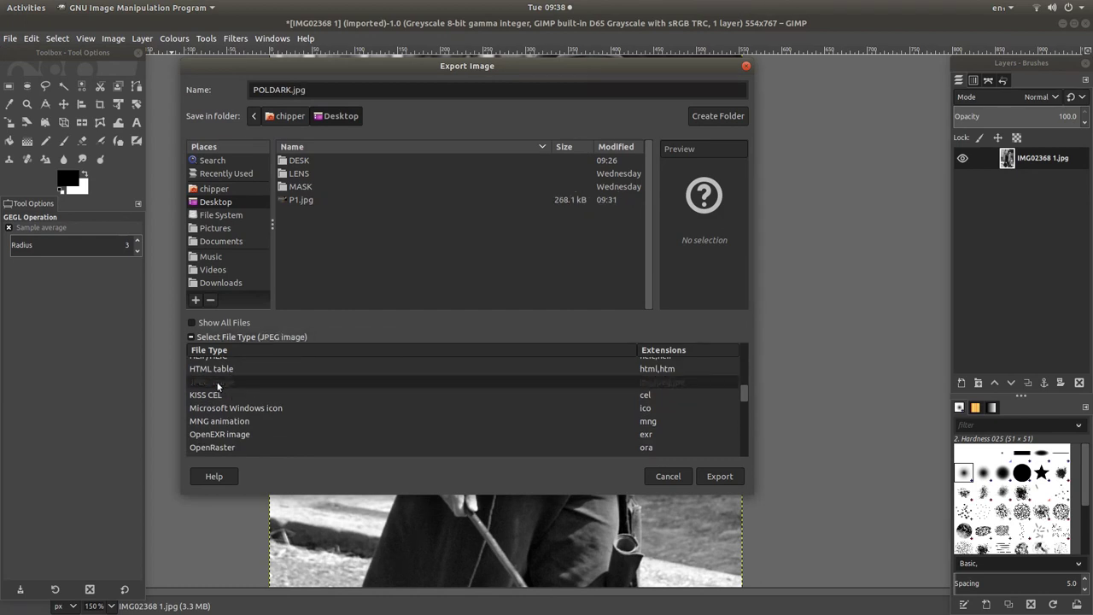
Export POLDARK.jpg to the Desktop with JPEG quality set to 100
click(726, 477)
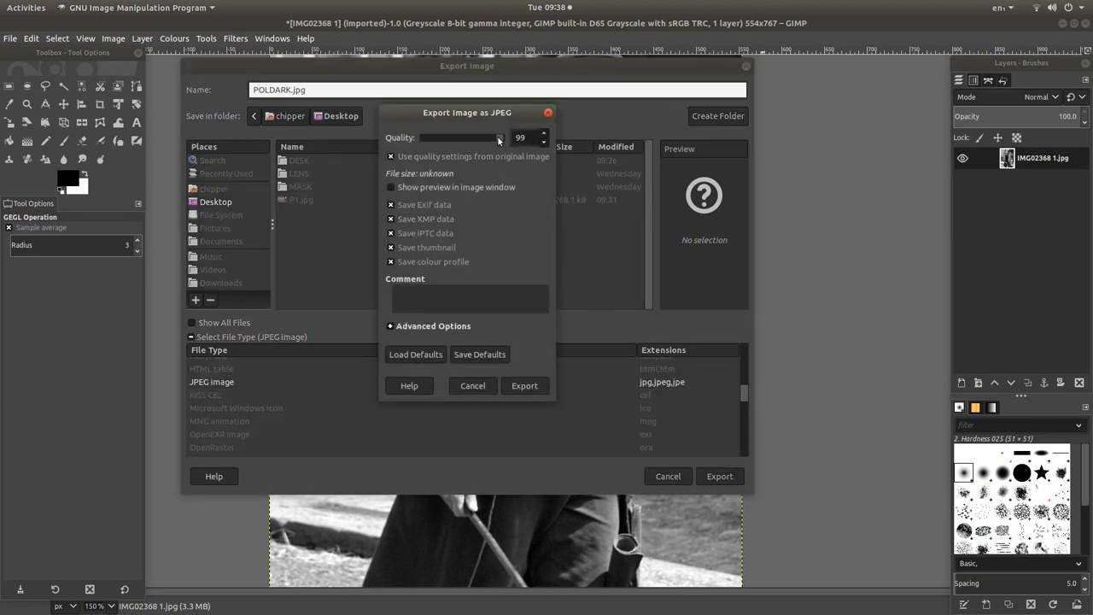
drag(497, 136, 508, 141)
click(526, 389)
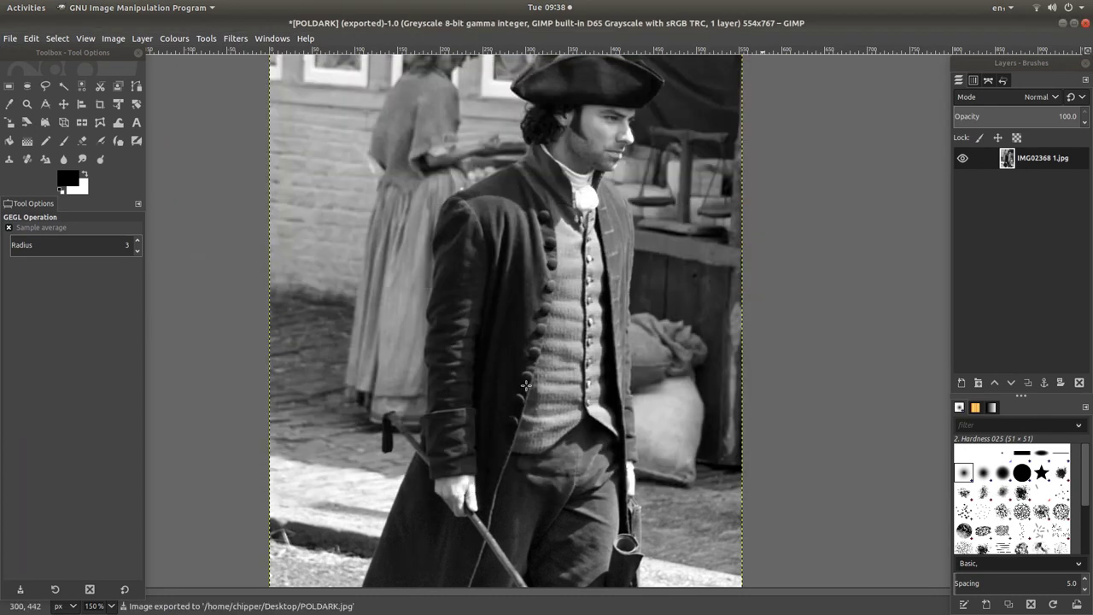
Open POLDARK.jpg from the Desktop folder in Files into Image Viewer
mouse_move(8, 38)
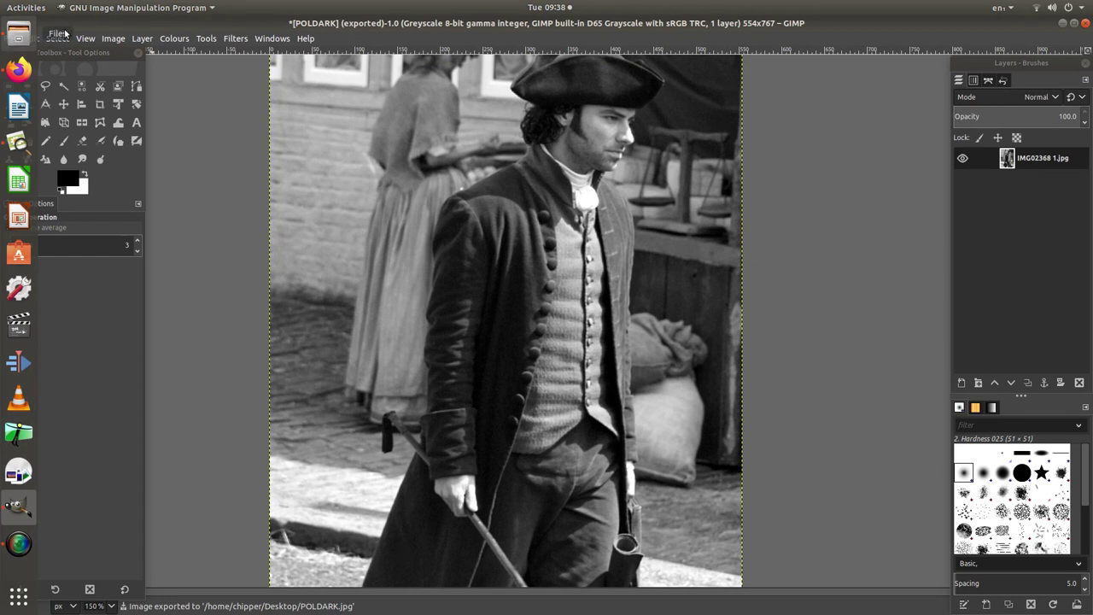
click(21, 38)
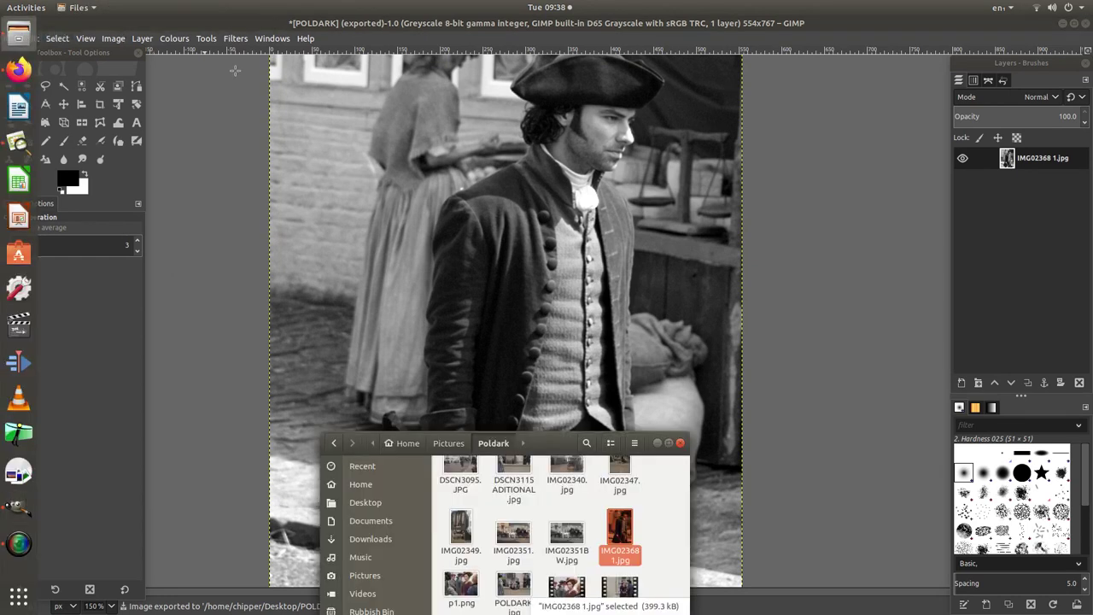
click(356, 508)
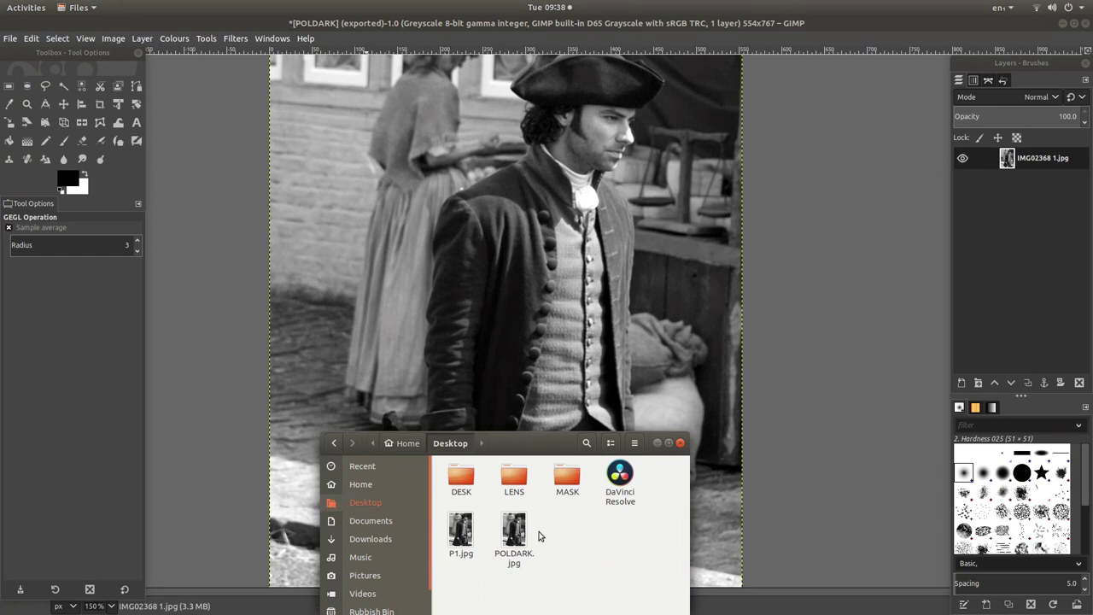
double_click(511, 541)
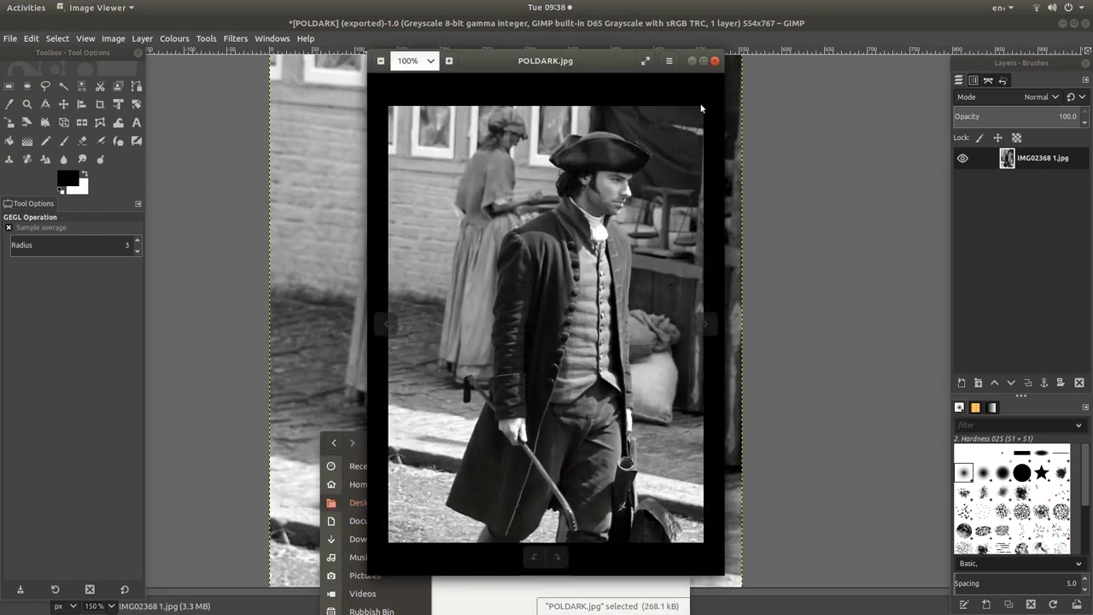
Maximise Image Viewer and zoom POLDARK.jpg to 134%
click(705, 60)
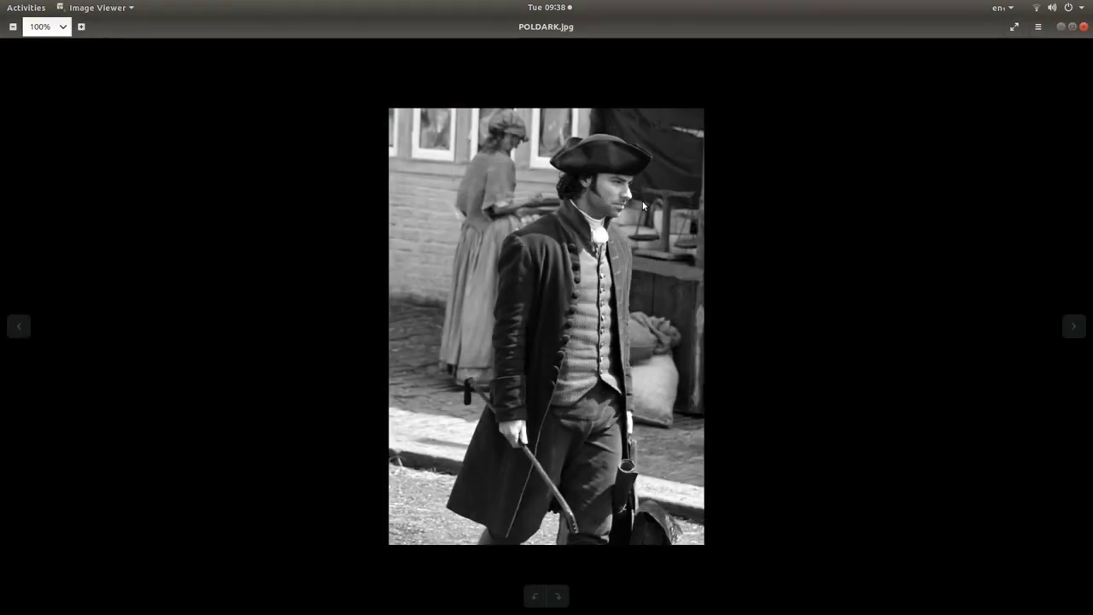
scroll(635, 213, up, 3)
scroll(634, 217, up, 1)
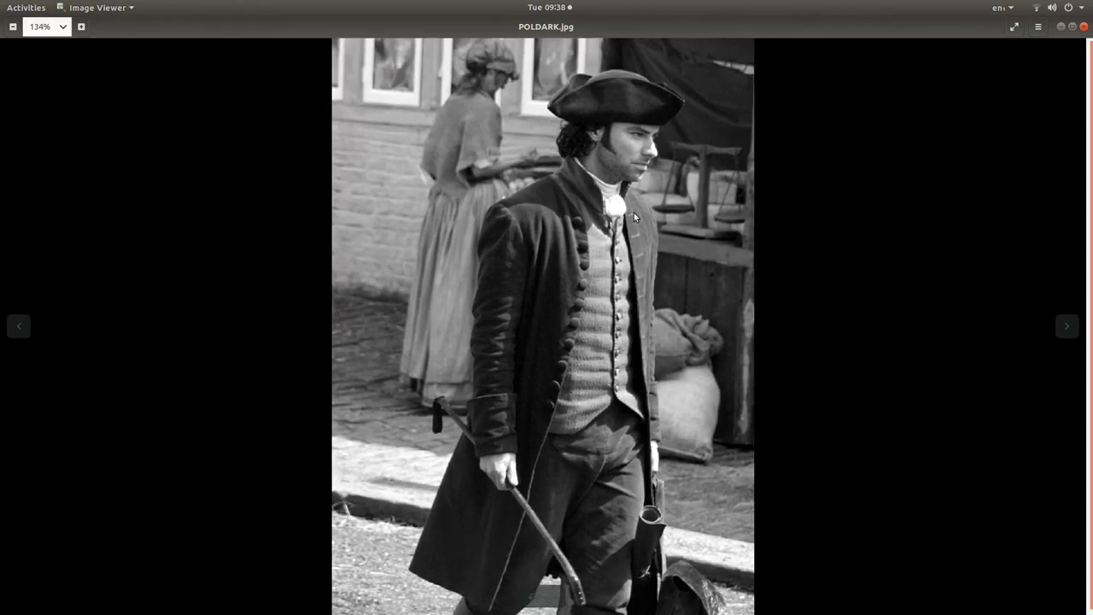